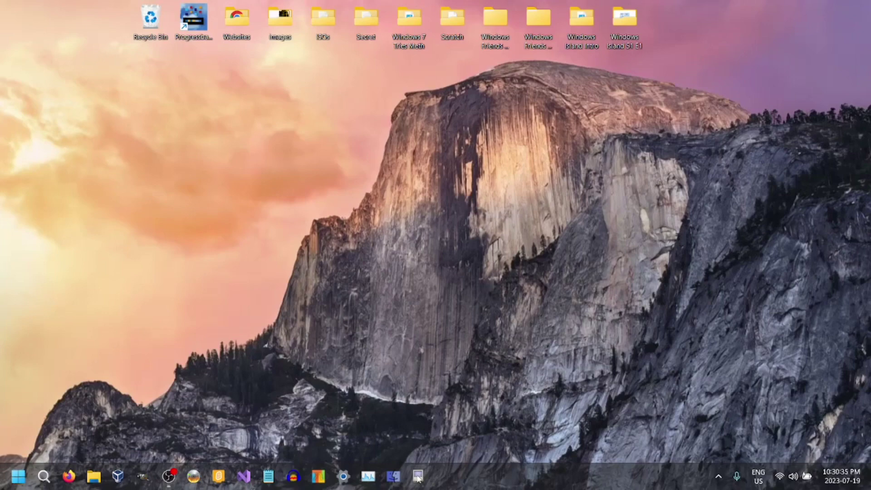
Start the SheepShaver emulator to boot Mac OS 9 and reposition its window on the Windows desktop
click(418, 477)
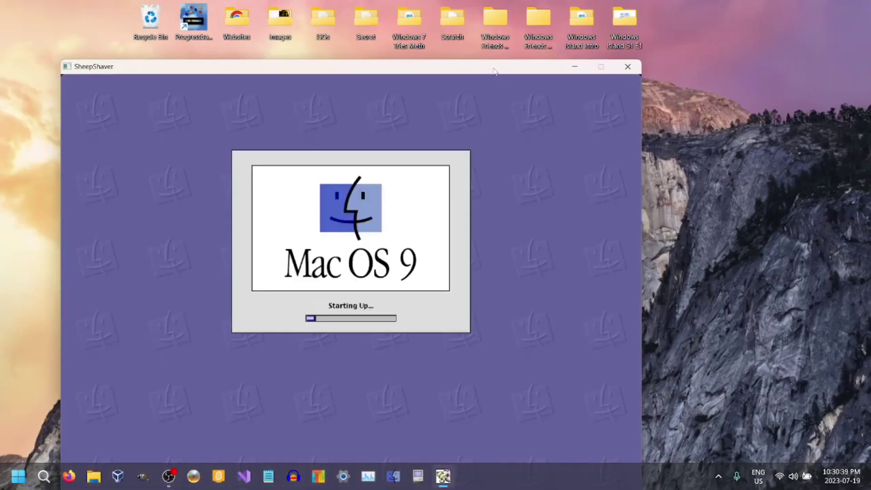
drag(495, 71, 572, 16)
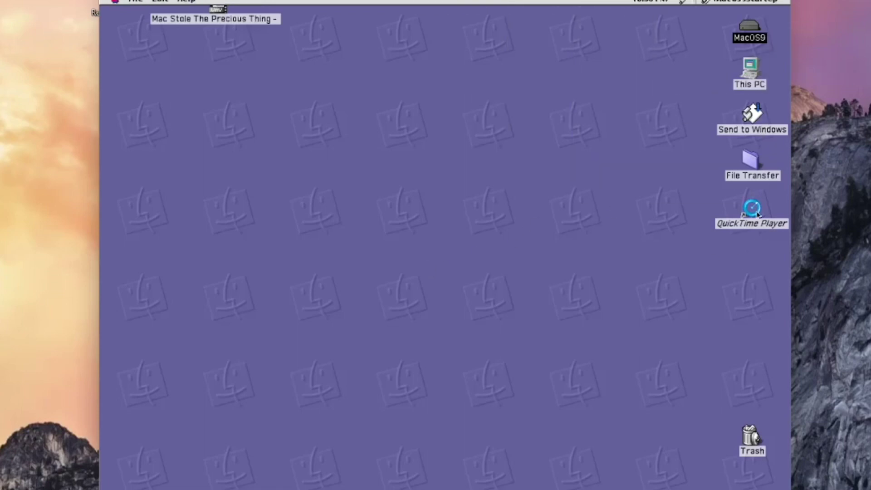
Move the QuickTime Player alias and the "Mac Stole The Precious Thing" item from the desktop to the Trash, dismissing the transfer folder setup message
drag(752, 223, 716, 436)
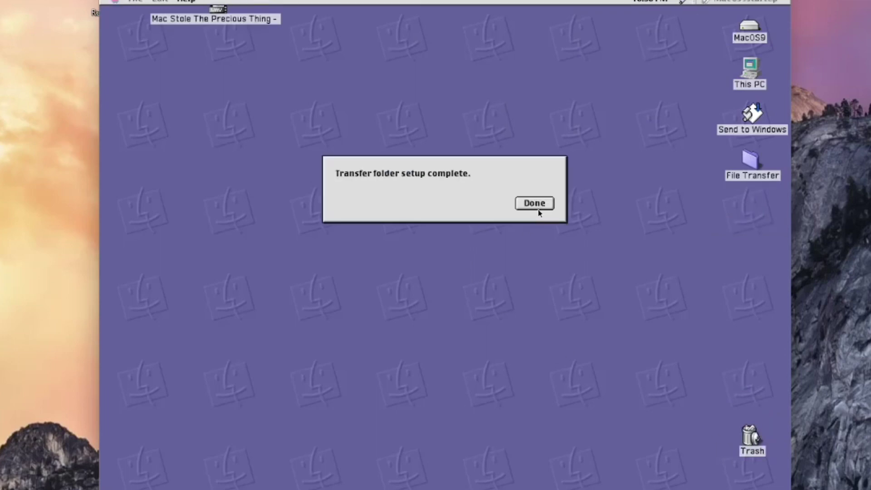
click(536, 207)
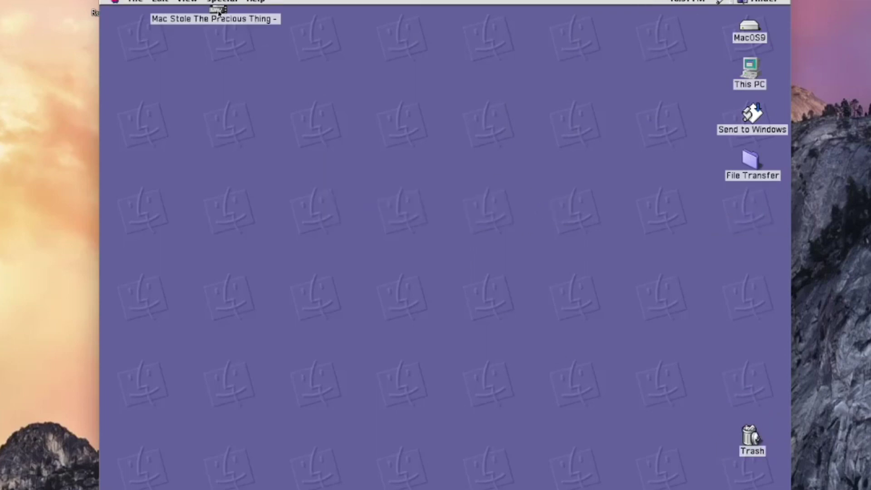
drag(221, 18, 749, 448)
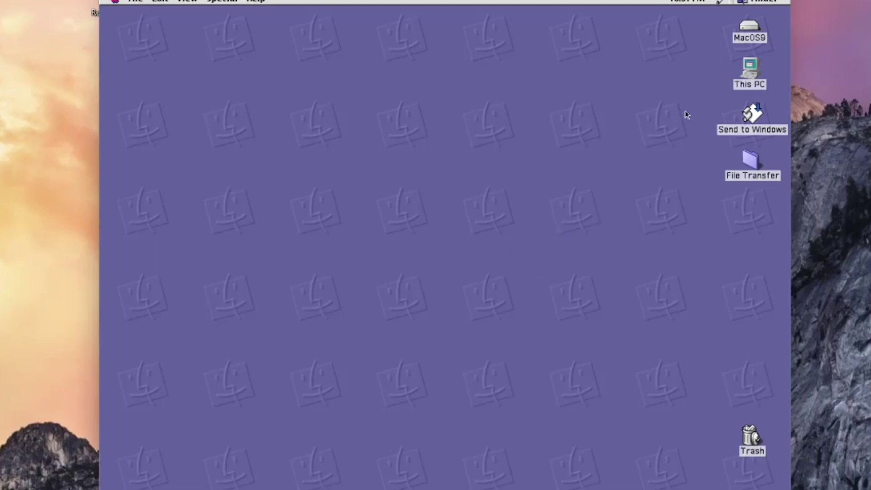
Open the personal user folder inside the Users folder of the C folder on This PC
double_click(753, 83)
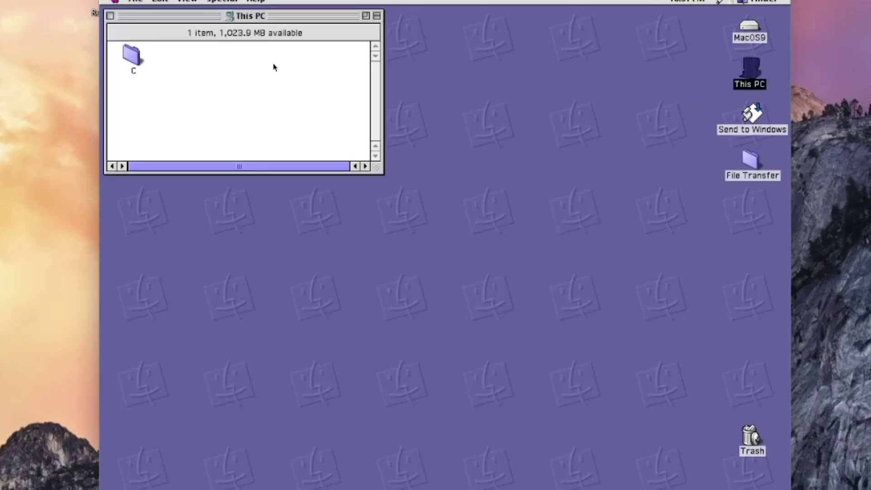
double_click(136, 58)
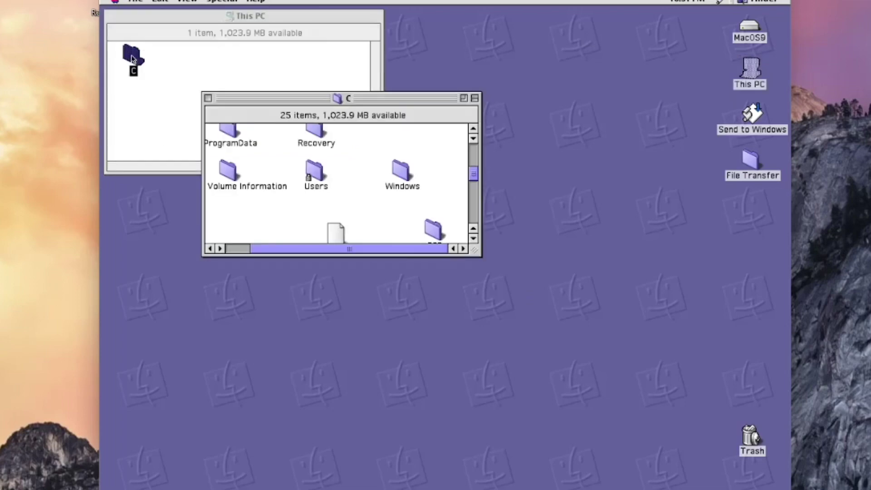
double_click(315, 172)
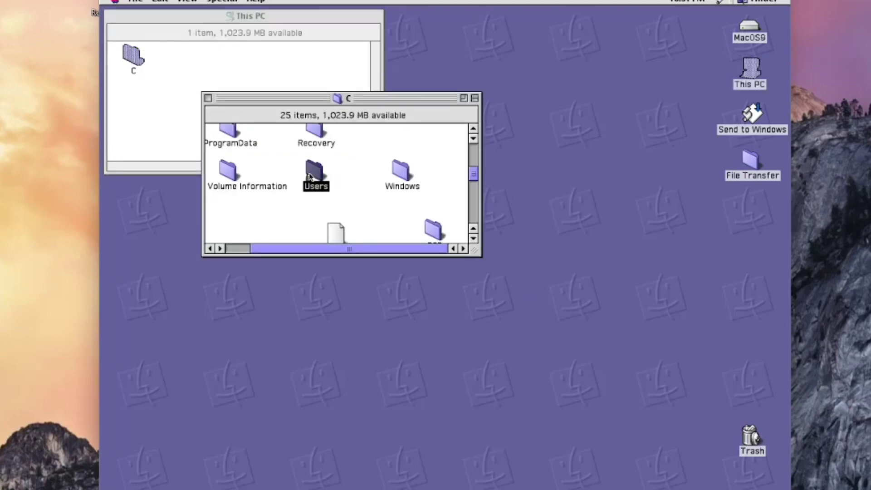
double_click(240, 57)
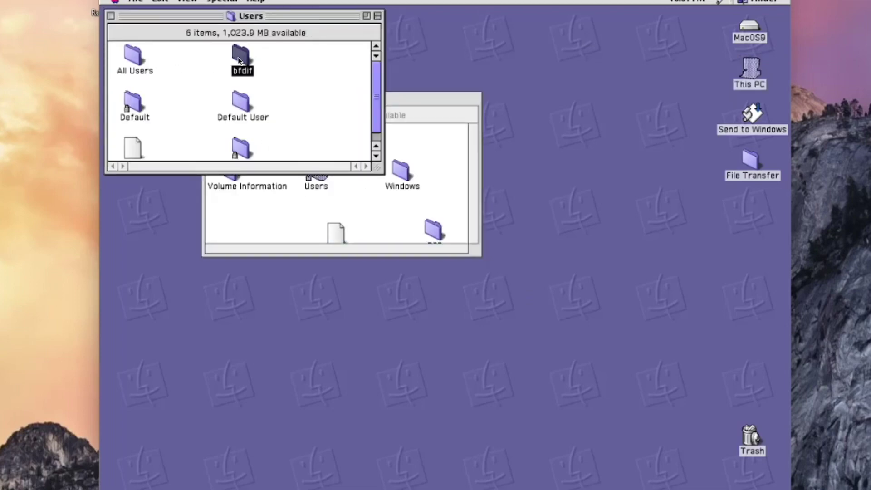
Locate the Downloads folder within the personal user folder and open it
key(w)
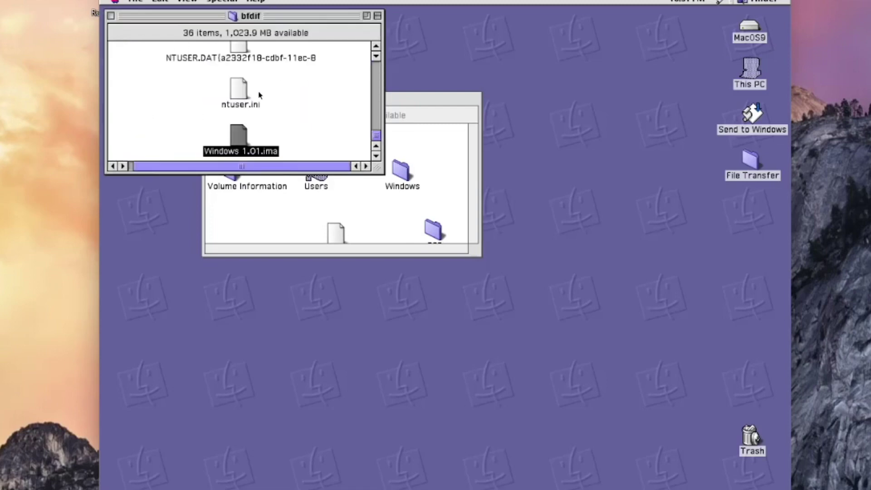
key(n)
key(t)
key(c)
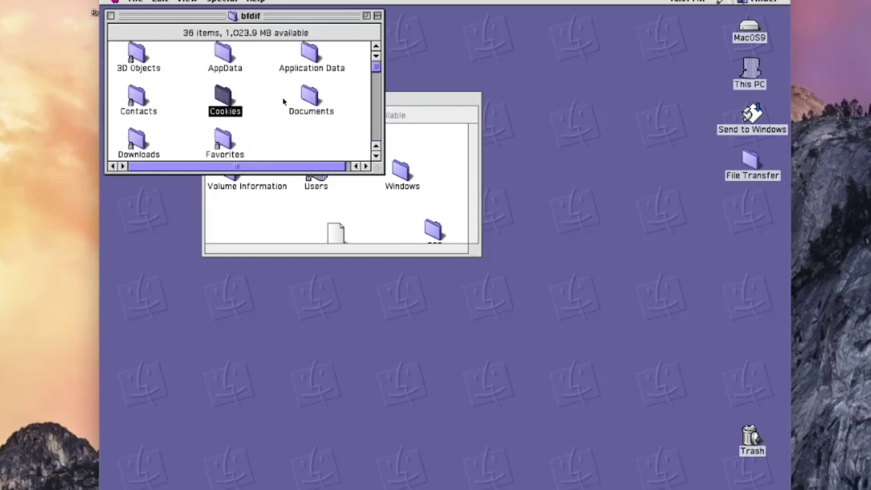
key(n)
key(c)
key(o)
key(o)
double_click(145, 145)
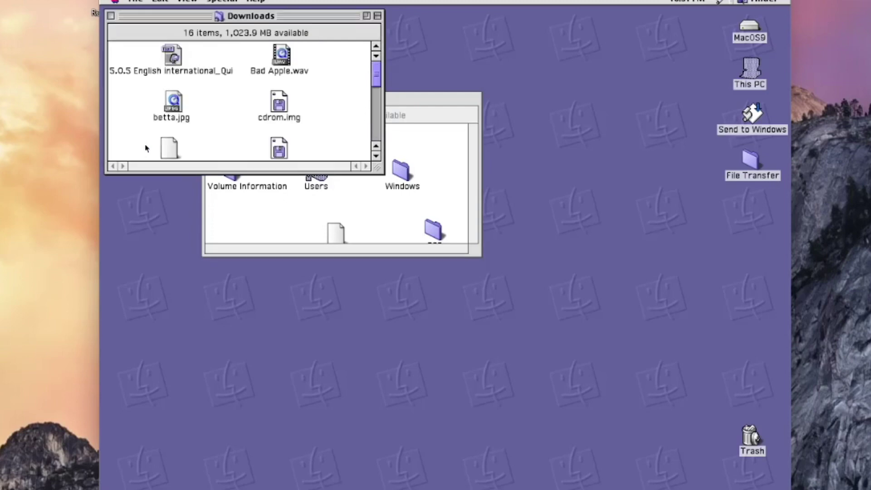
Expand the 5.0.5 English international QuickTime archive into the Applications folder of MacOS9 and close all This PC folder windows
double_click(177, 56)
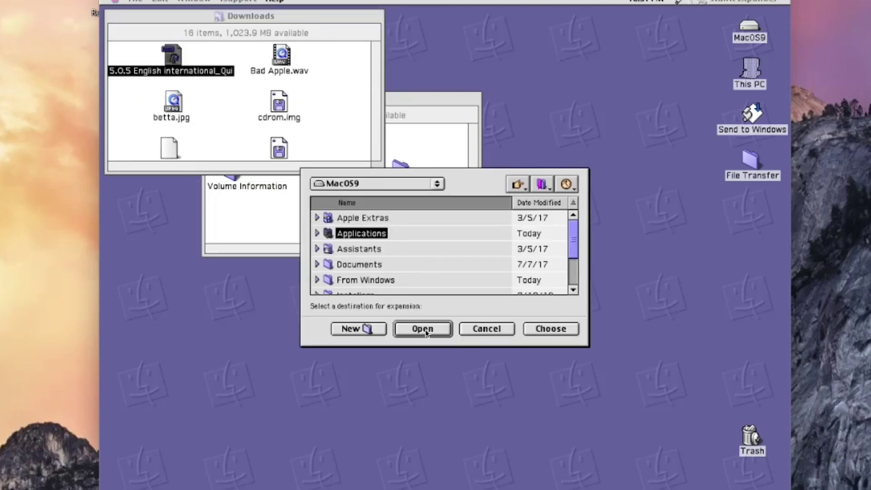
click(528, 332)
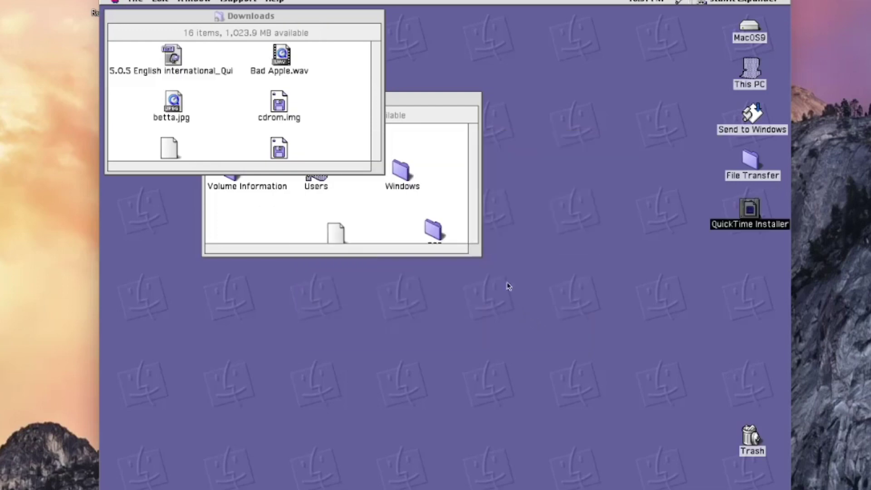
click(343, 29)
click(111, 16)
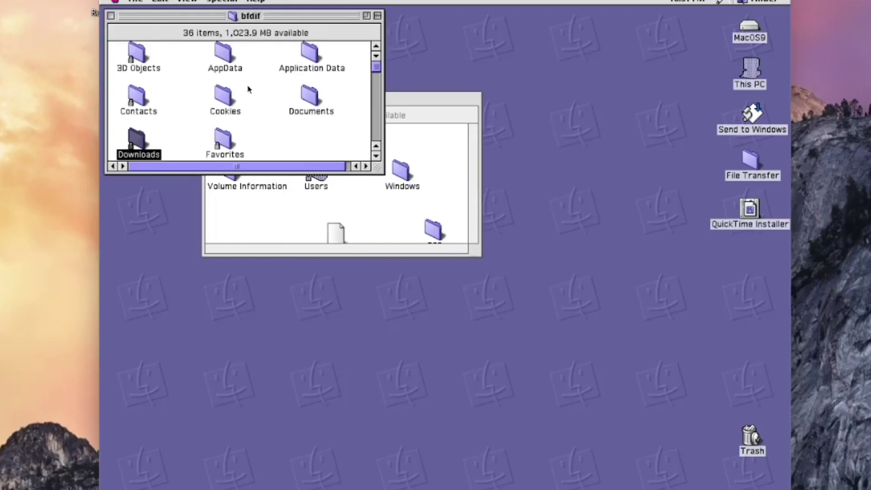
click(111, 16)
click(111, 16)
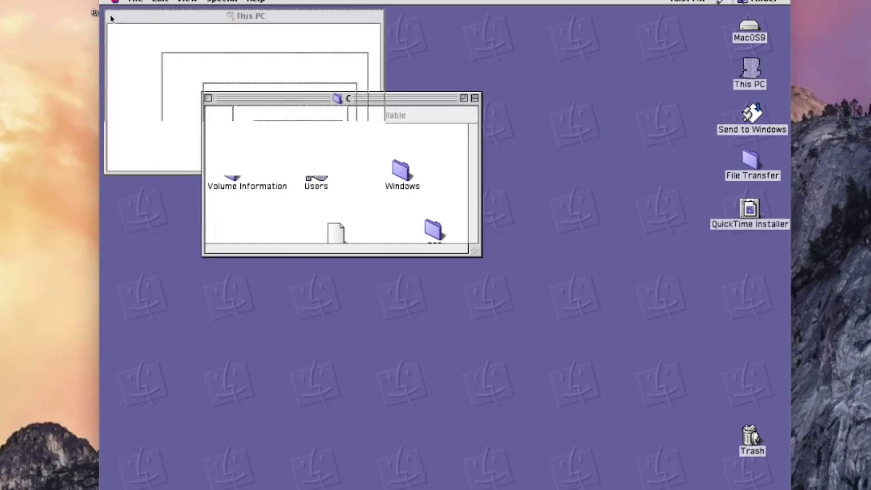
click(111, 17)
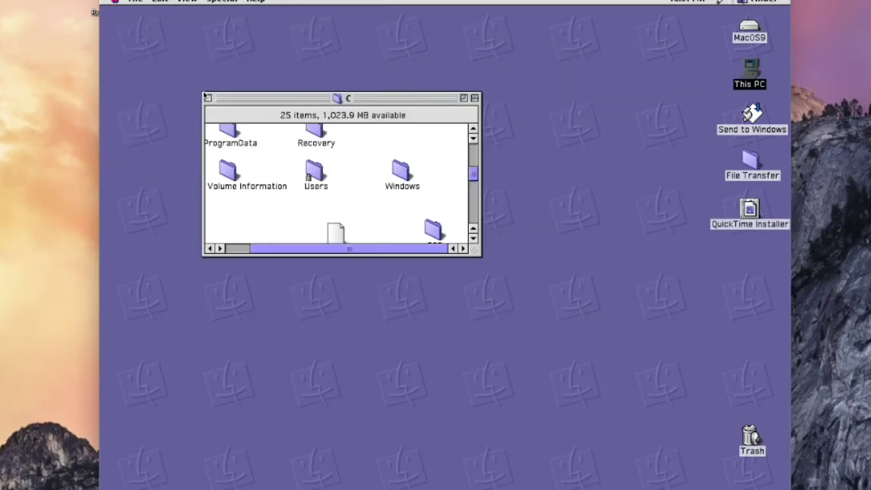
click(208, 97)
Open the mounted QuickTime Installer disk and try to run the installer, quitting it without continuing the installation
double_click(754, 211)
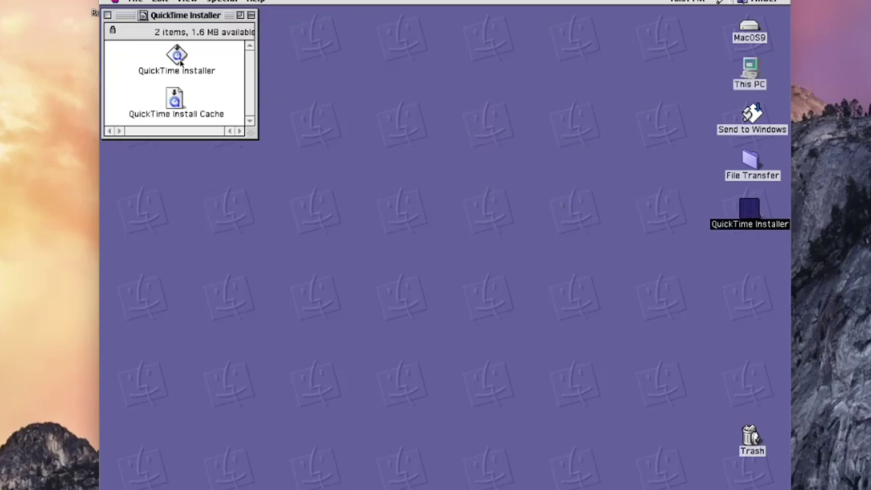
double_click(178, 57)
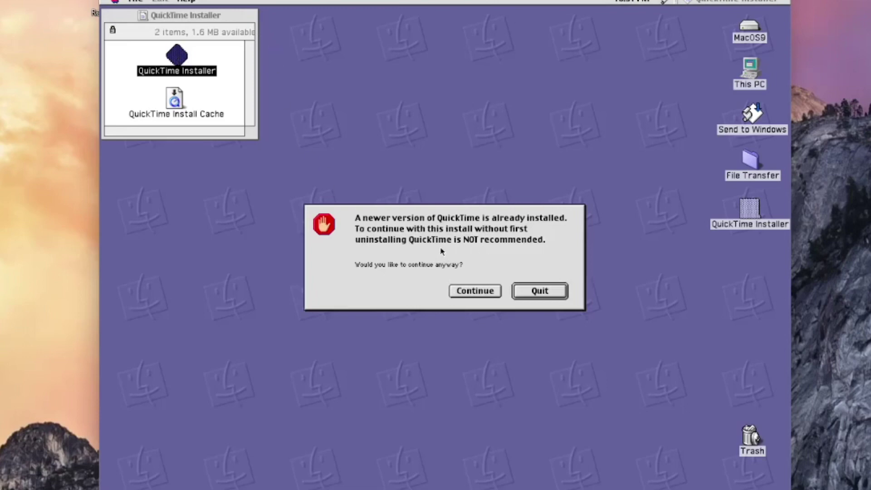
click(540, 291)
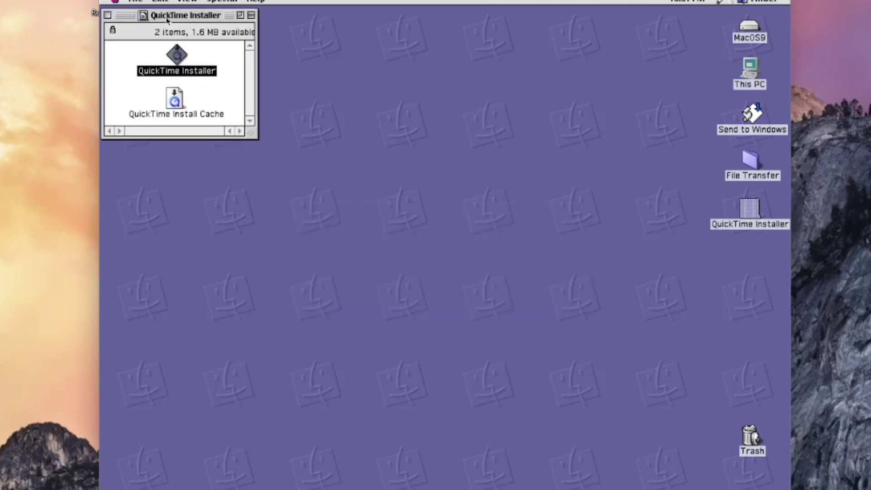
click(117, 2)
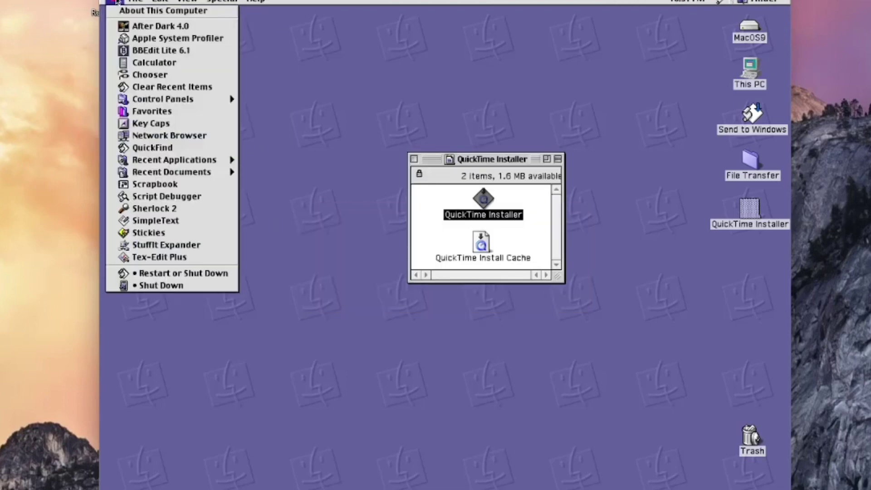
mouse_move(136, 2)
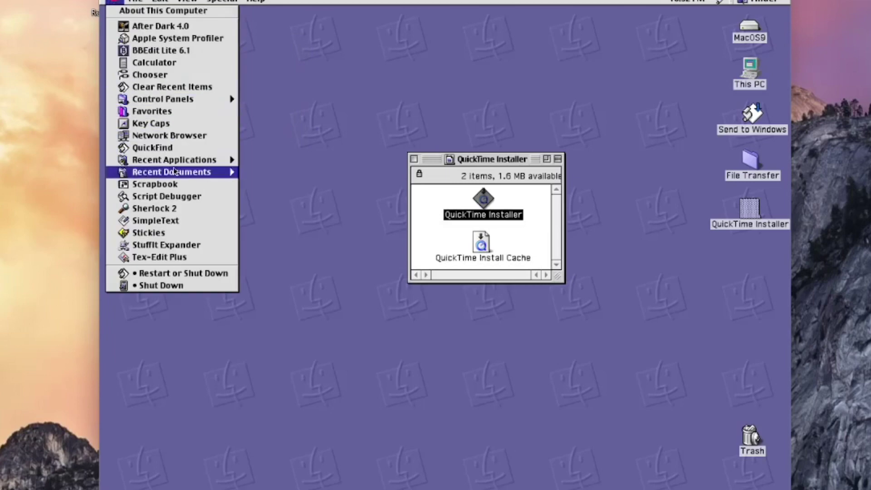
click(358, 326)
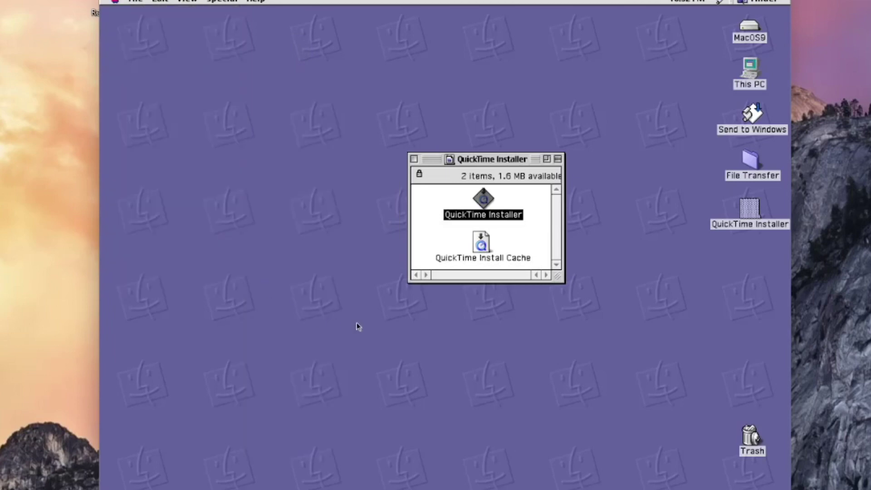
Examine the contents of the QuickTime folder in the MacOS9 Applications folder for an uninstaller, and close the folder
double_click(744, 32)
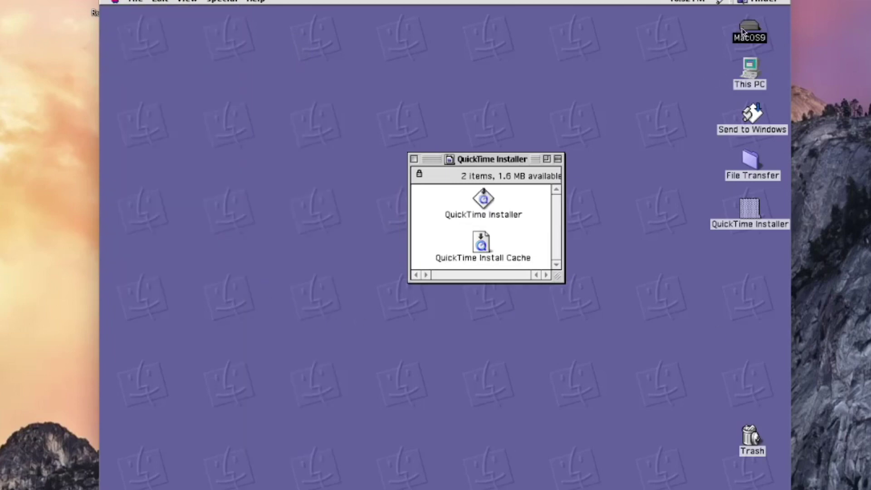
double_click(467, 73)
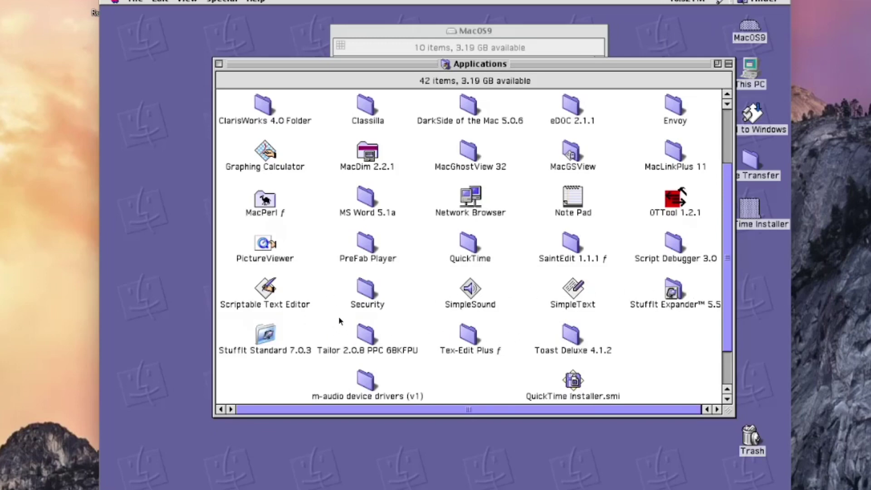
double_click(475, 244)
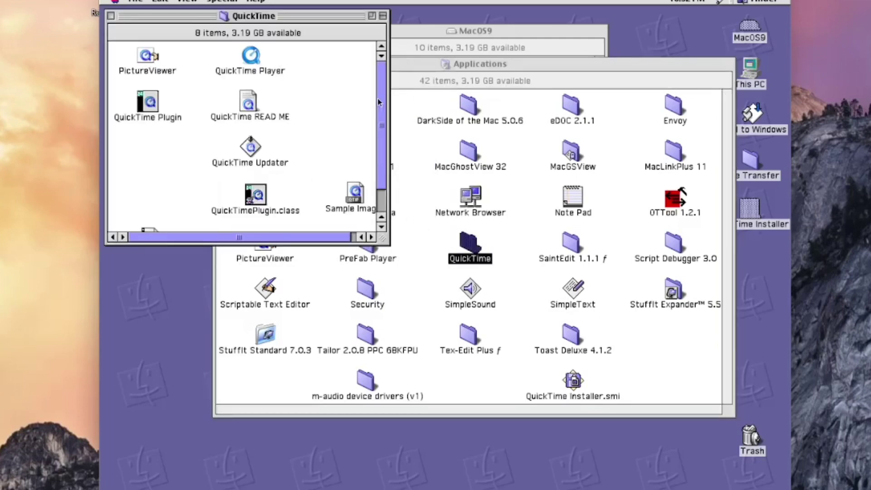
scroll(380, 93, down, 3)
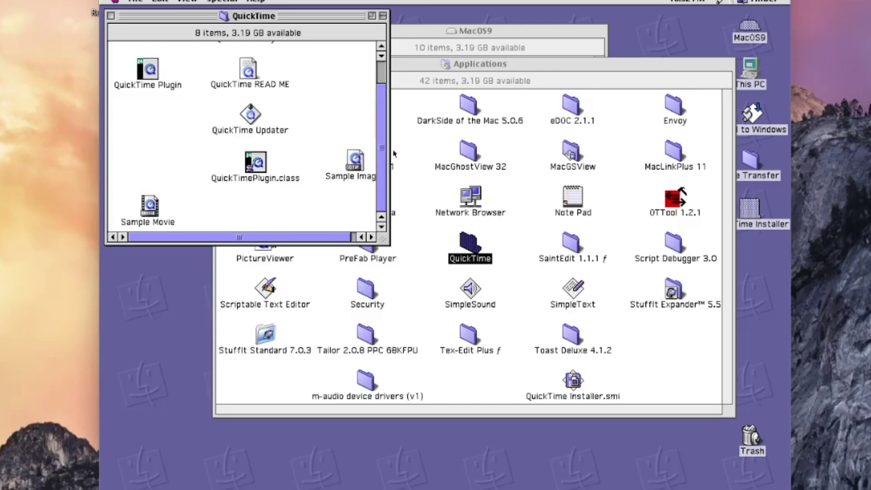
scroll(384, 150, up, 3)
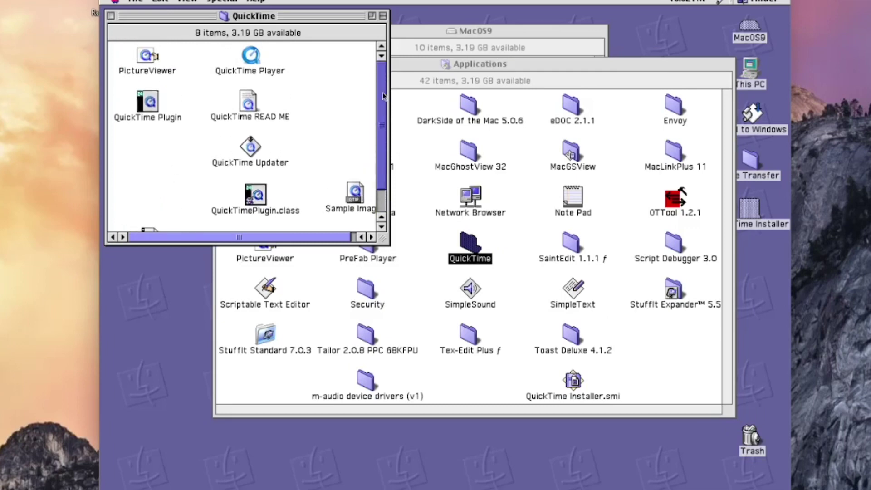
click(152, 55)
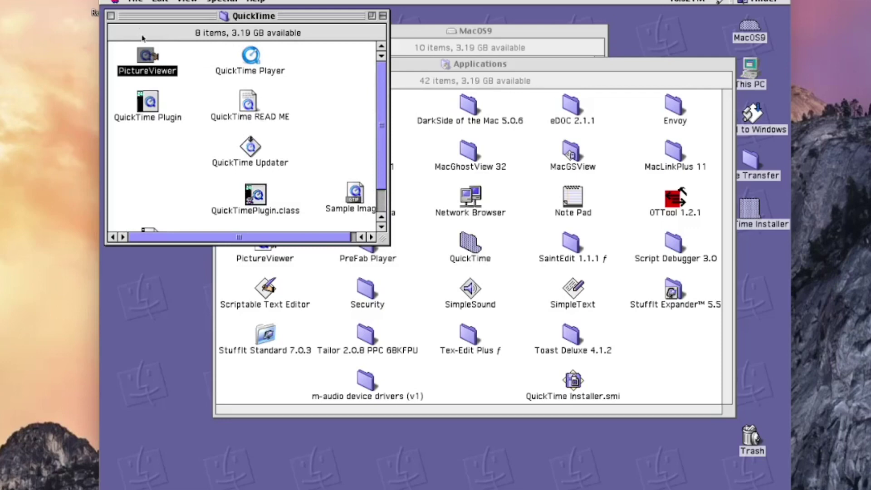
drag(145, 22, 350, 144)
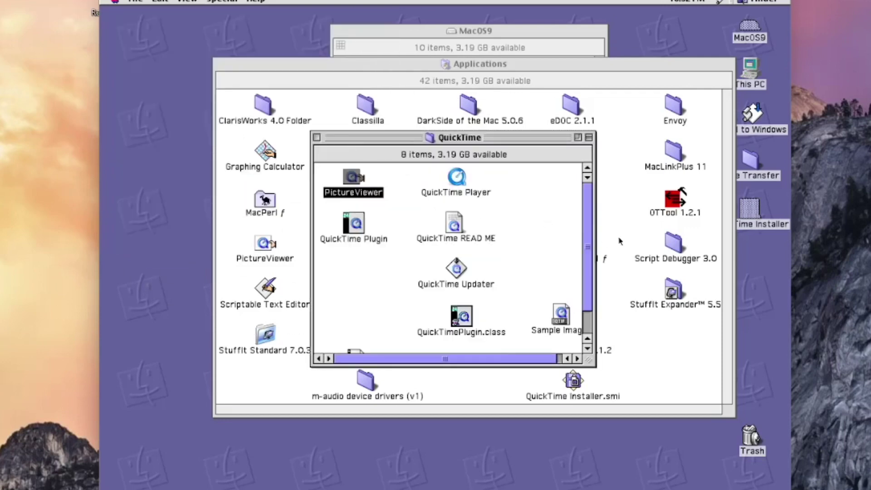
drag(593, 223, 593, 252)
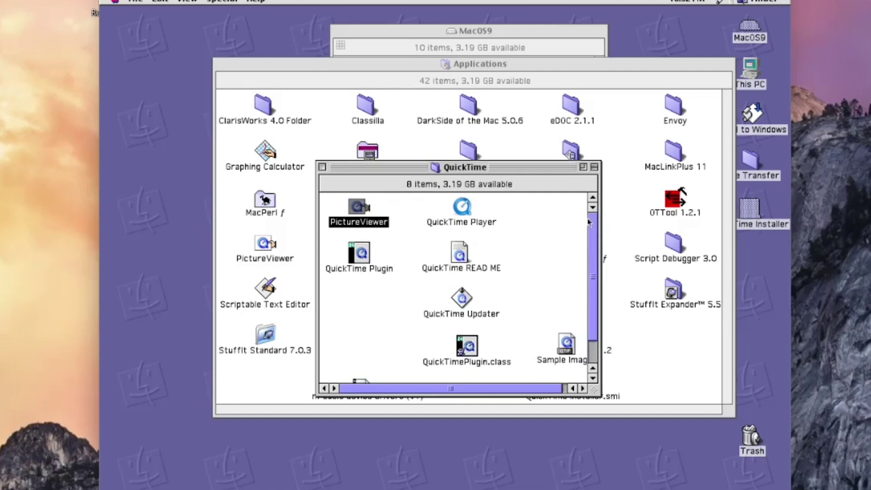
click(323, 167)
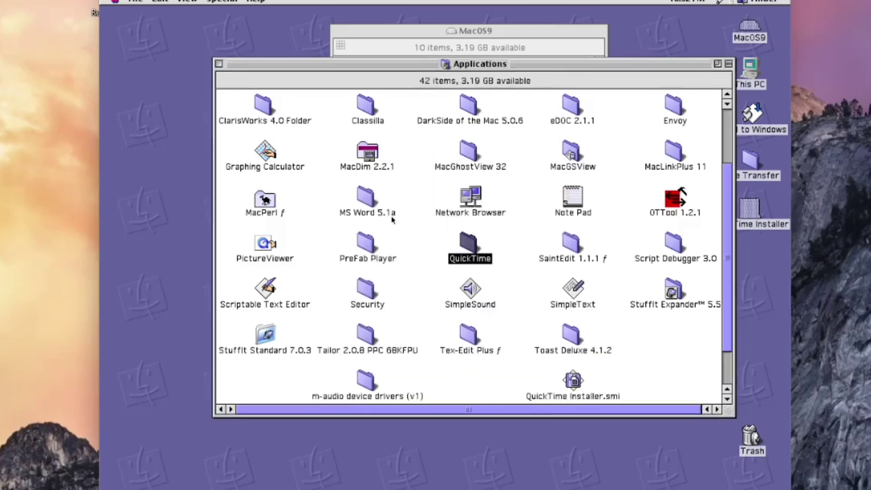
Move the QuickTime folder from Applications to the Trash and close the Applications and MacOS9 windows
drag(468, 244, 752, 434)
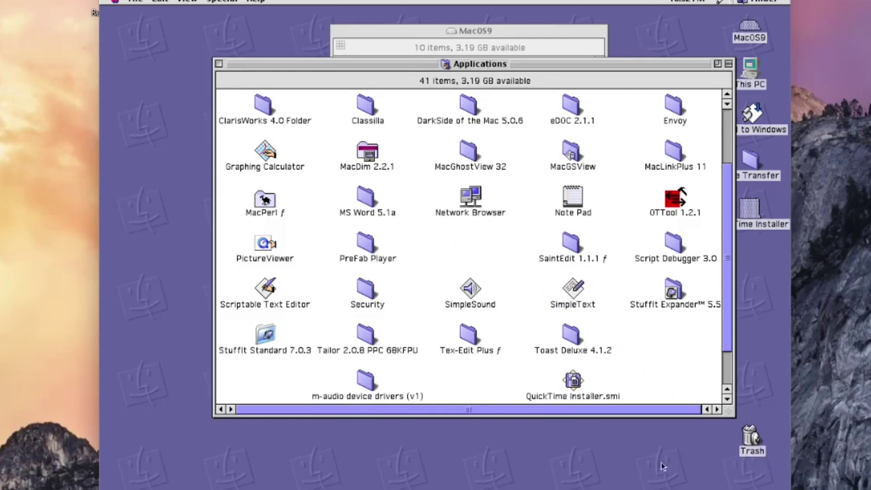
click(219, 64)
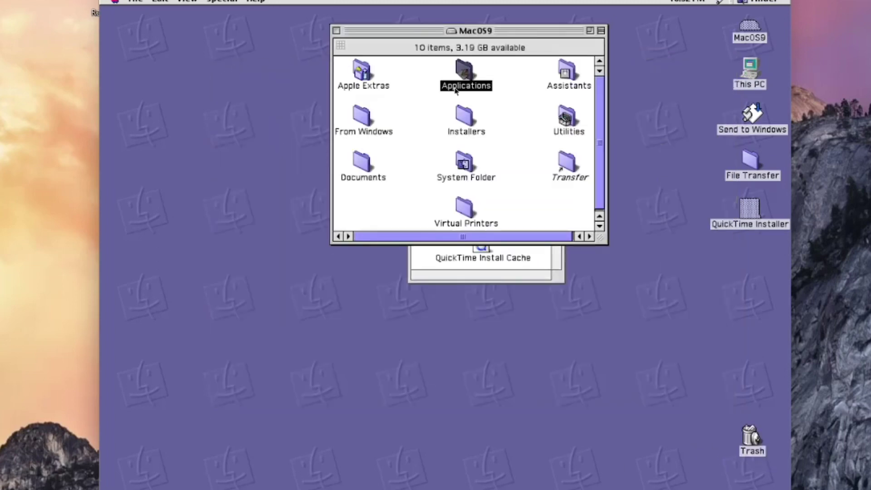
click(337, 30)
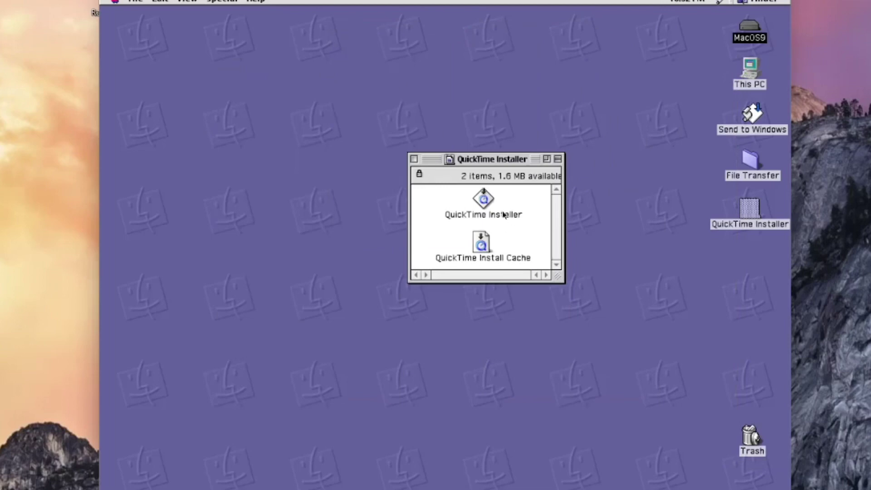
Run the QuickTime Installer, continue despite the newer installed version, and proceed past the welcome page
double_click(490, 200)
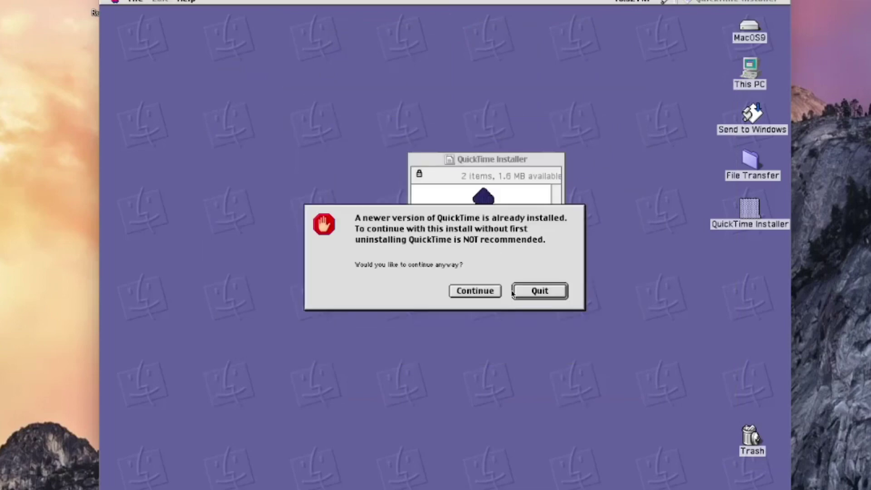
click(494, 296)
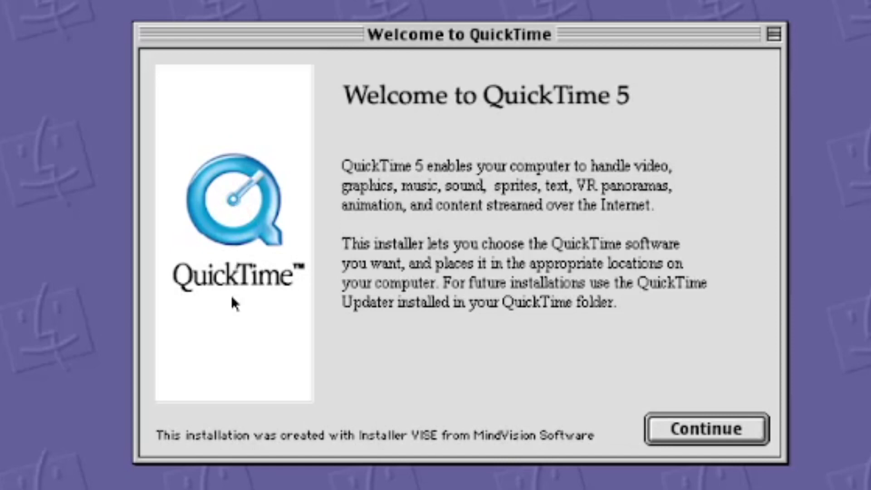
click(719, 440)
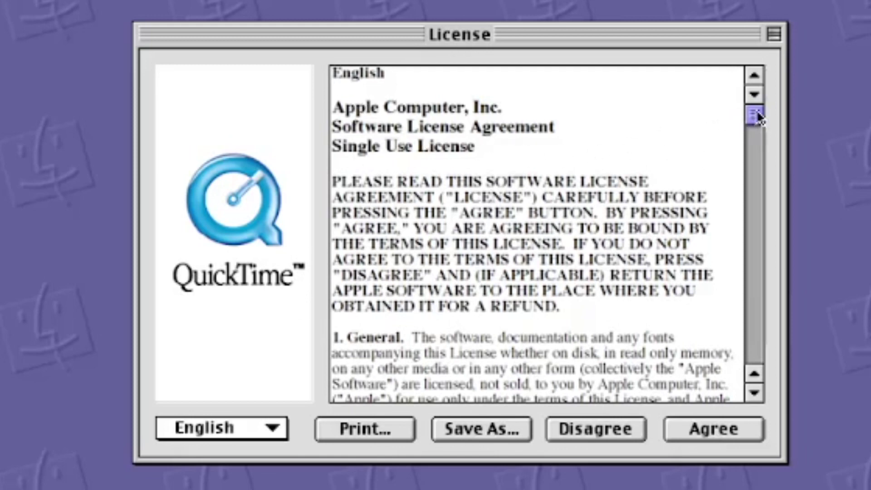
Read through and accept the English software license, and proceed with the Recommended installation type
drag(757, 113, 697, 369)
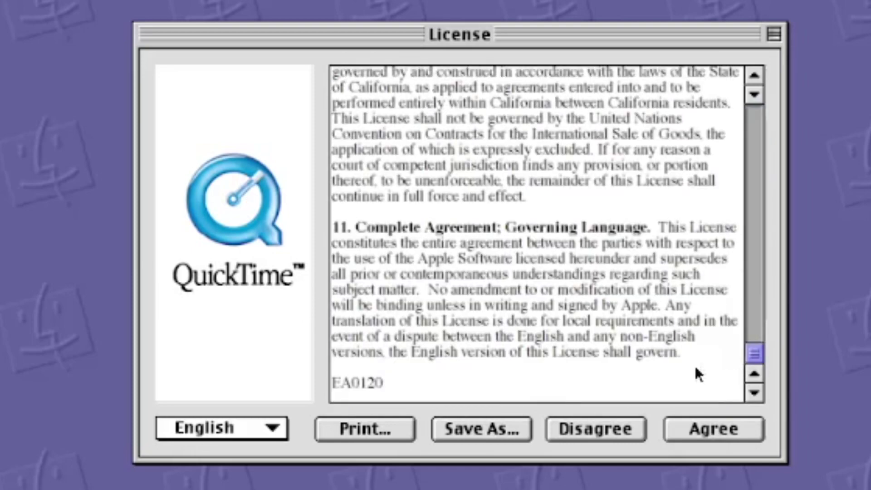
click(716, 430)
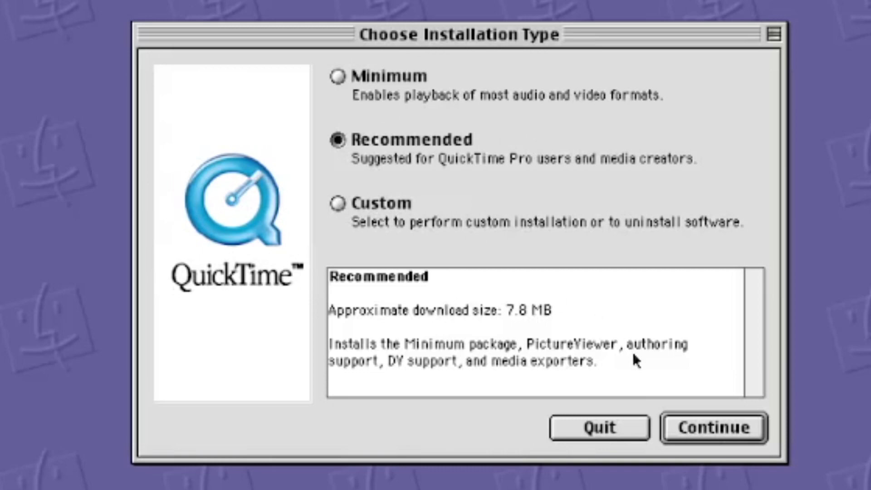
click(691, 429)
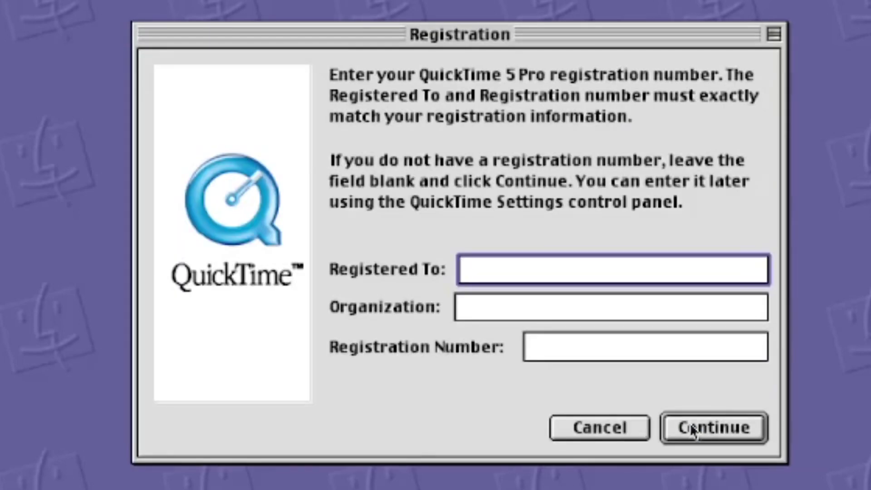
Fill in the QuickTime 5 Pro registration with TOWF as the registrant and TOWF co. as the organization
text(TOWF)
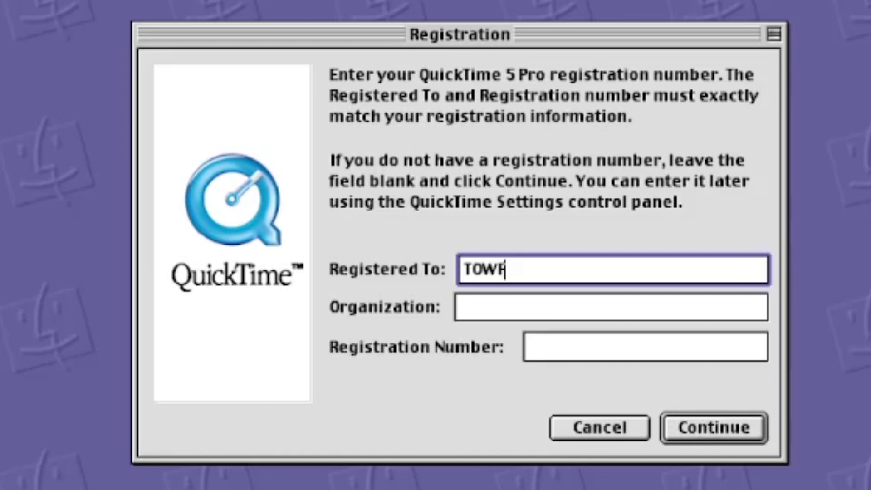
click(497, 300)
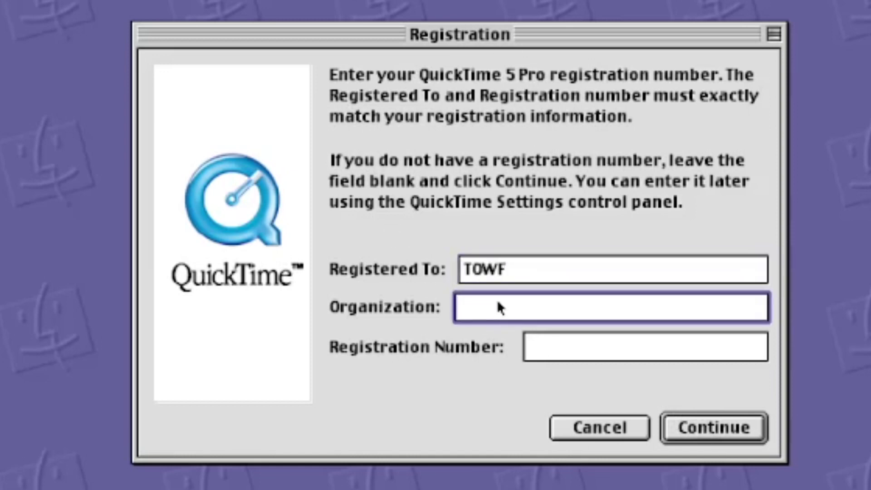
text(TOWF co.)
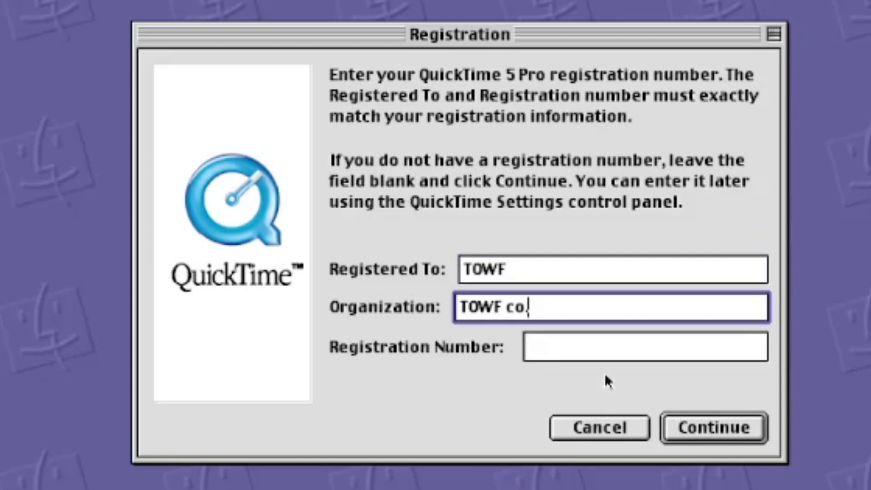
Try to continue with a made-up entry in the Registration Number field, and clear the field again
click(597, 348)
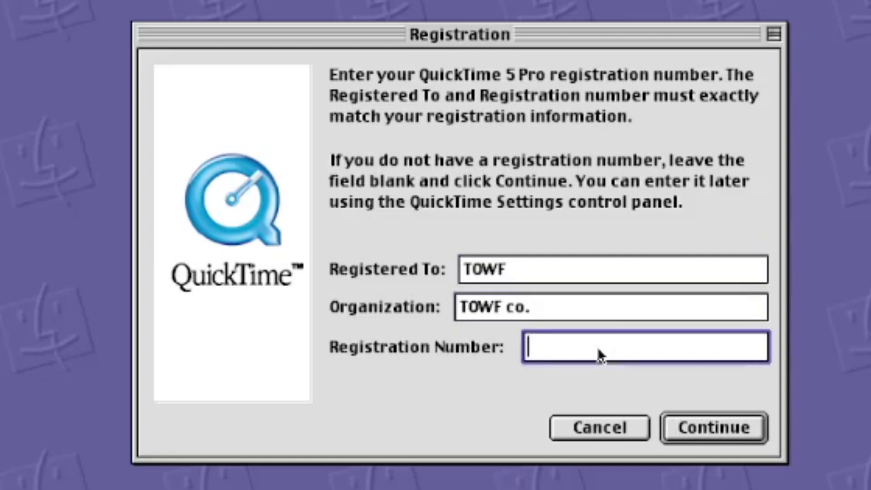
text(123456789)
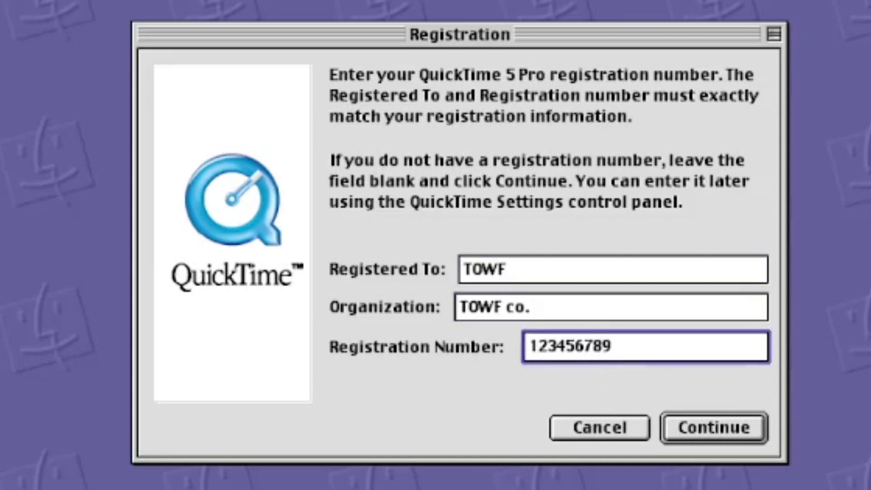
click(711, 424)
click(626, 311)
double_click(630, 347)
text(123)
key(BackSpace)
key(BackSpace)
key(BackSpace)
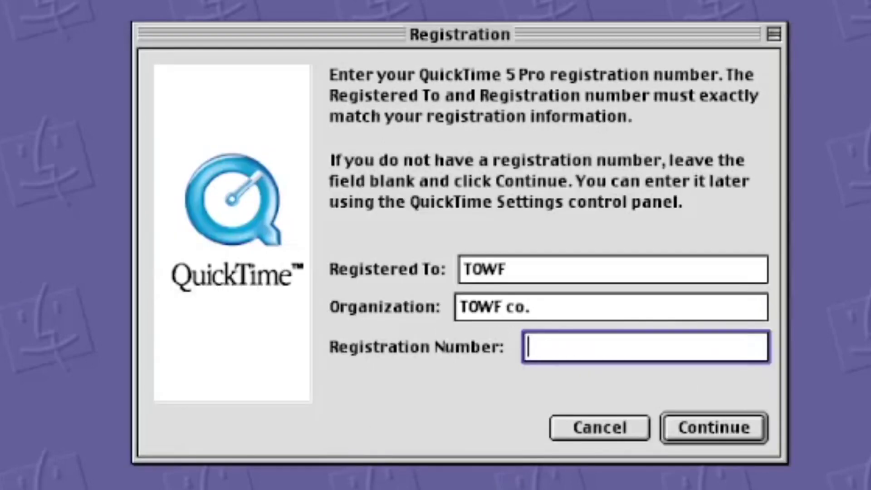
Install QuickTime with the registration number left blank, and close the QuickTime Settings assistant without configuring it
click(740, 422)
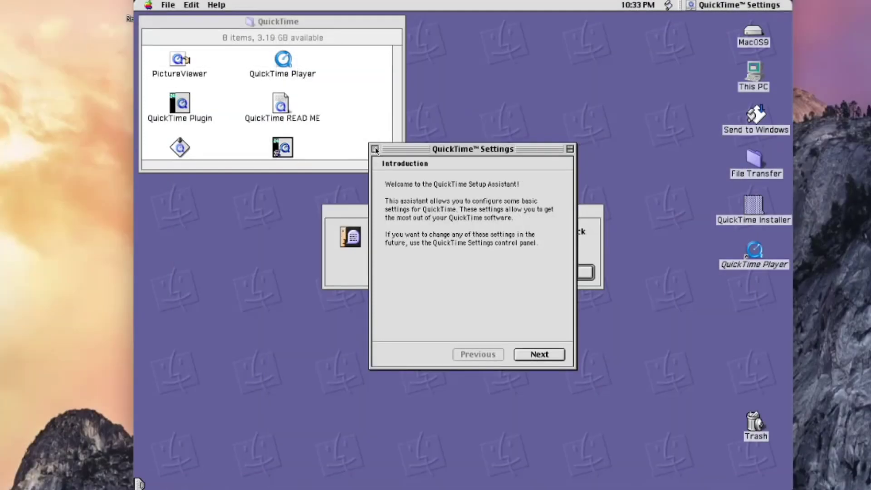
click(376, 149)
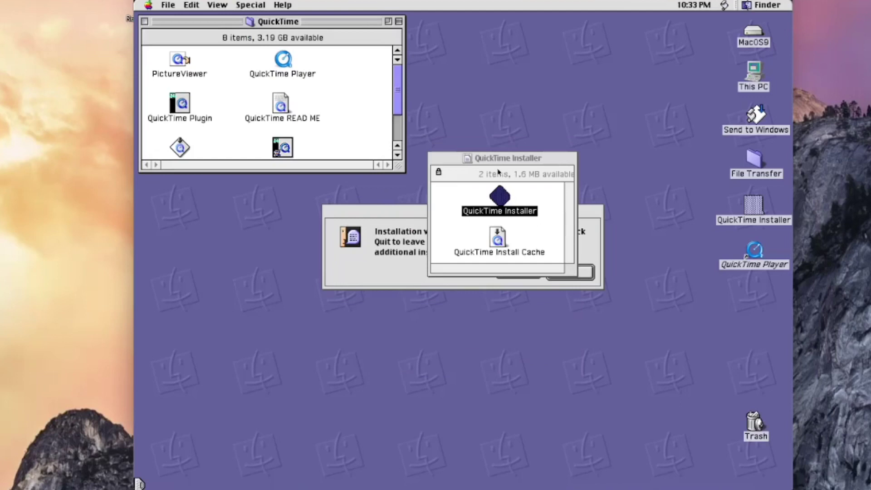
Close the QuickTime Installer disk window and quit the installer without performing additional installations
click(503, 160)
click(433, 158)
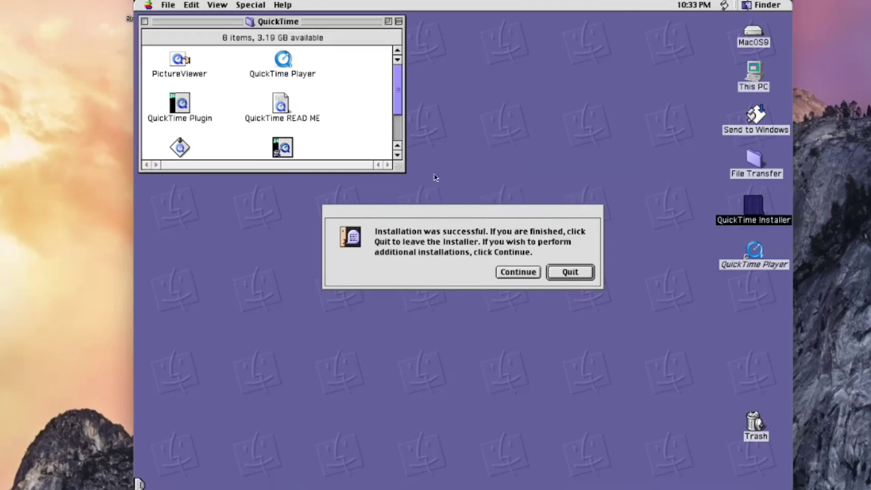
click(538, 252)
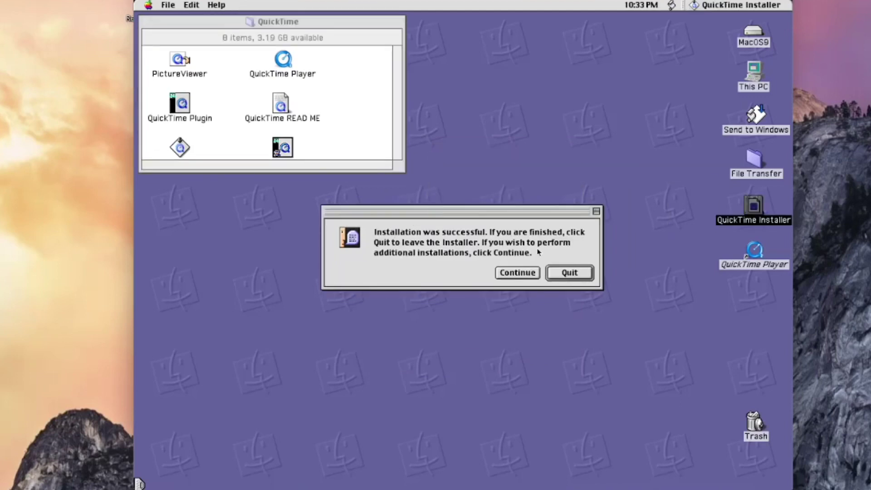
click(564, 272)
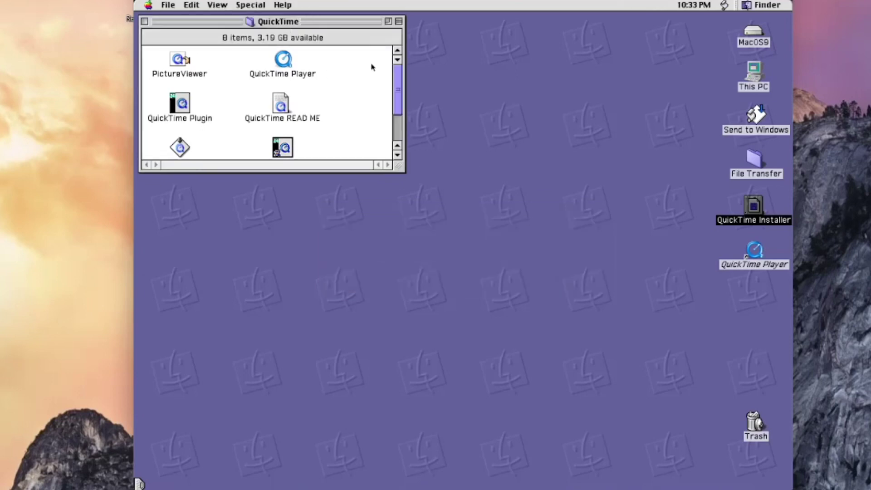
Look through the installed QuickTime folder, launch QuickTime Player from it, and move the player window clear of the folder window
drag(396, 85, 397, 117)
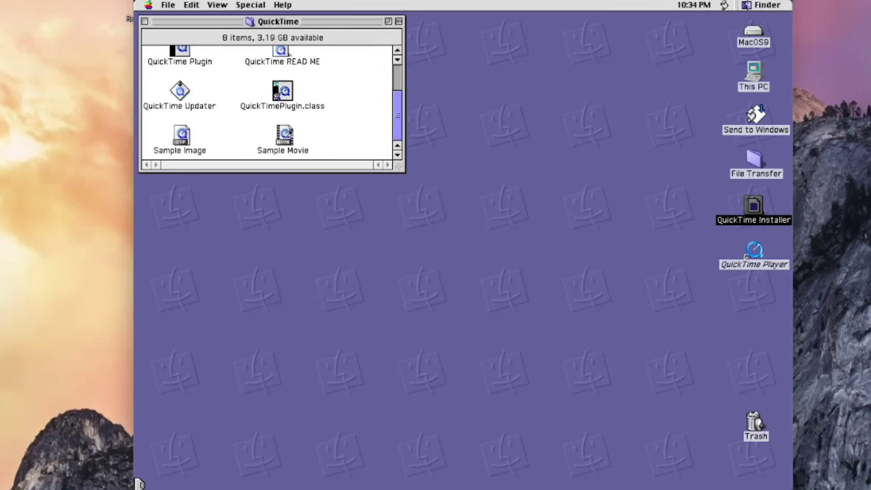
drag(400, 114, 399, 81)
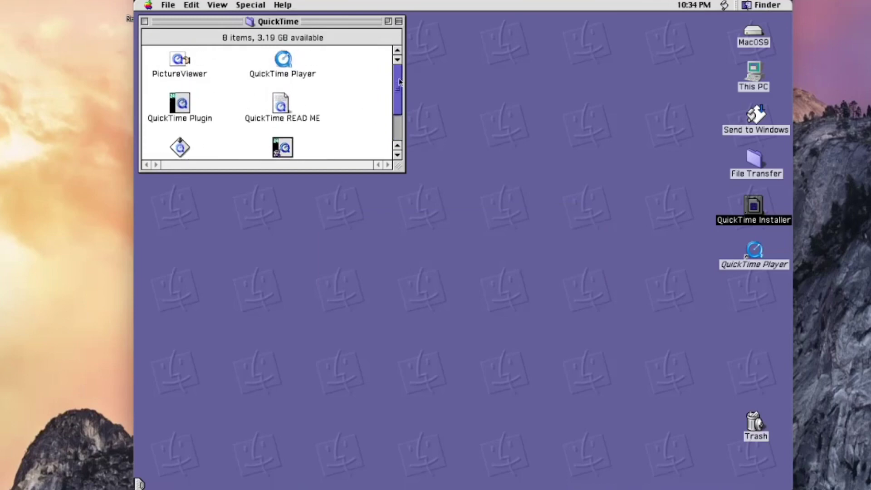
double_click(283, 60)
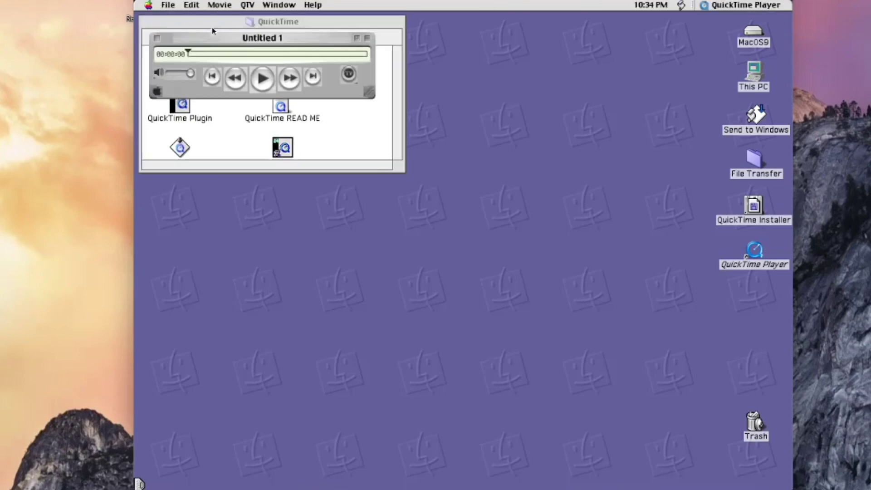
drag(222, 37, 528, 149)
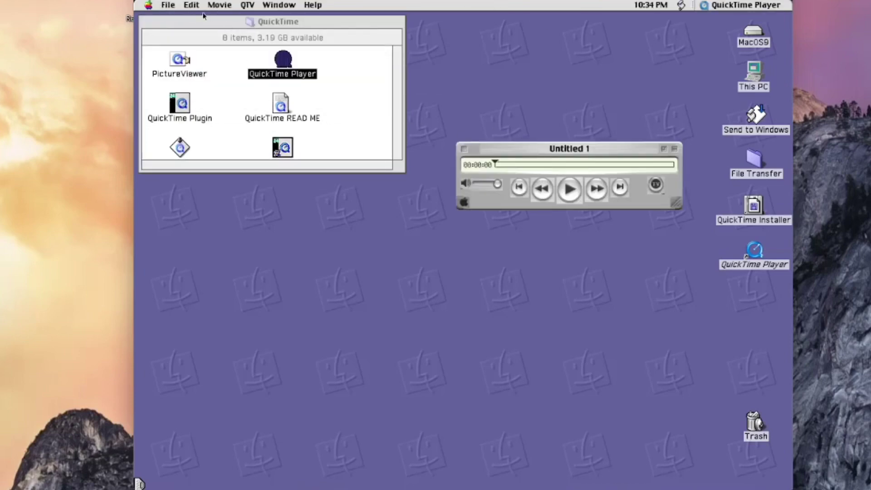
Open Sample Movie from the QuickTime folder in the player, toggling the preview option in the file dialog
click(176, 6)
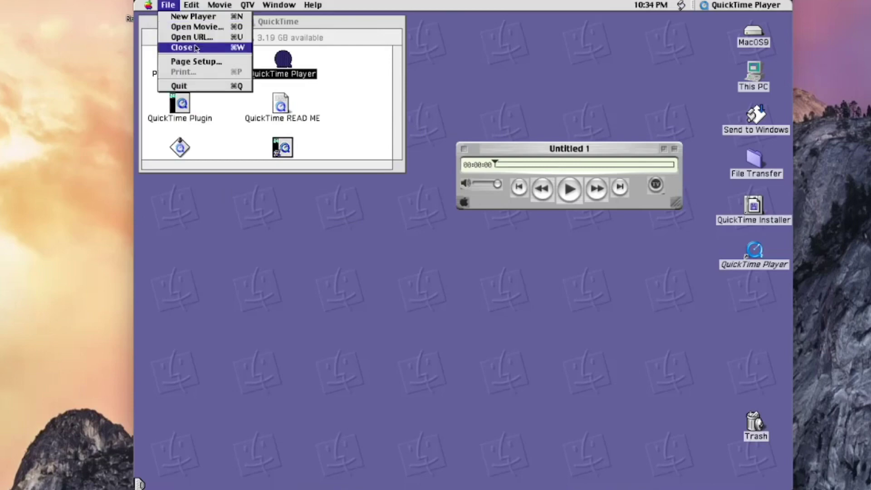
click(206, 30)
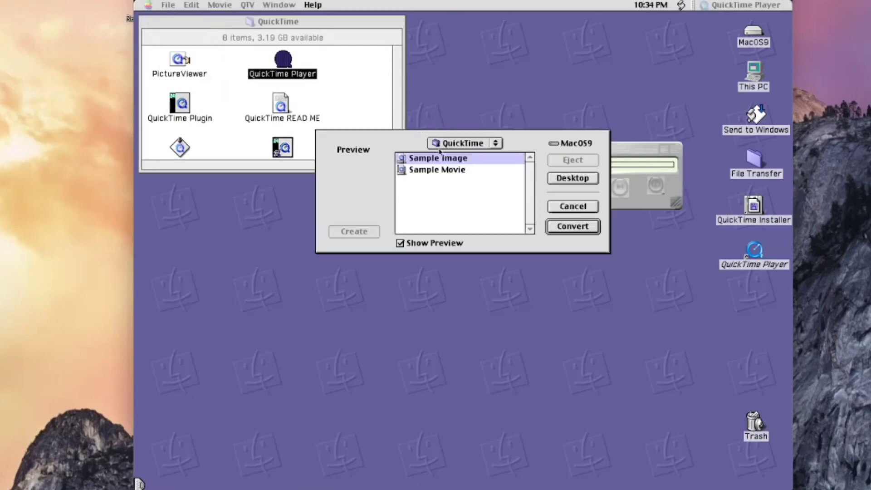
click(442, 170)
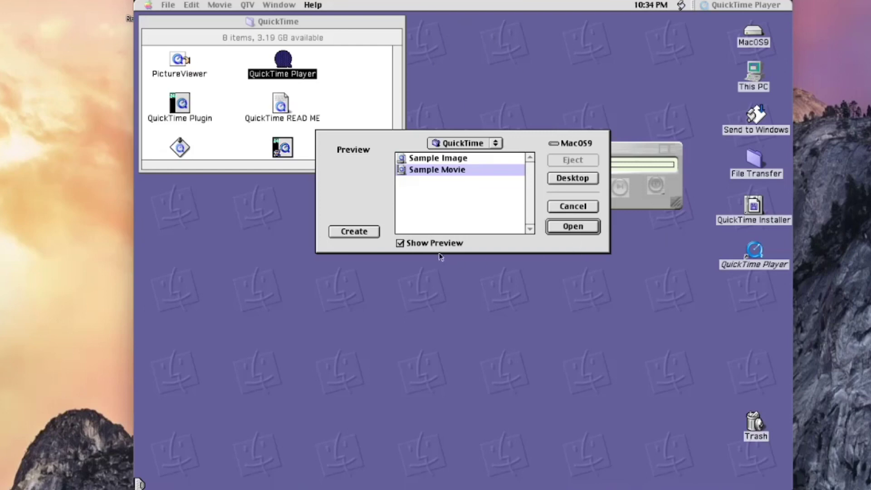
click(400, 243)
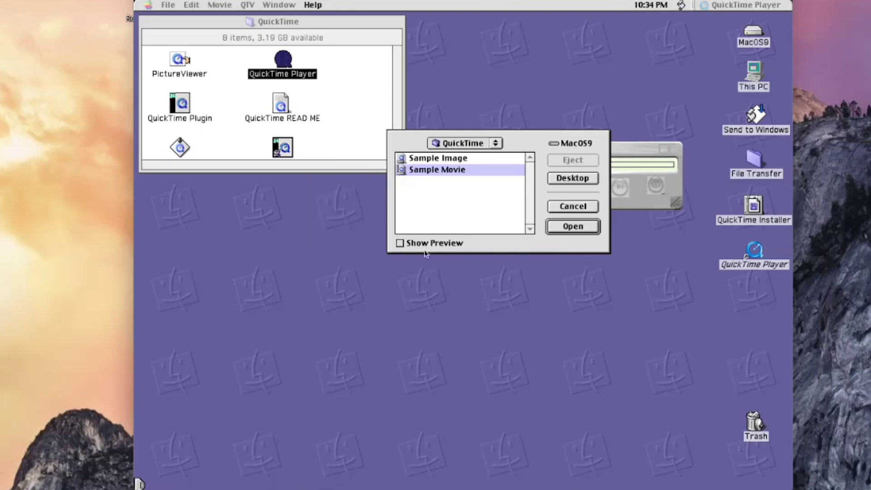
click(399, 243)
click(400, 243)
click(574, 227)
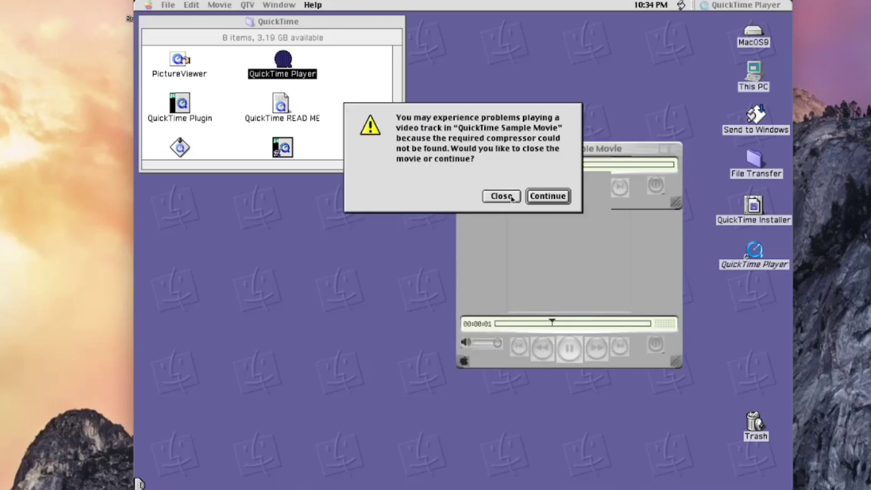
Continue despite the missing video compressor, replay the sample movie, and close its window
click(543, 197)
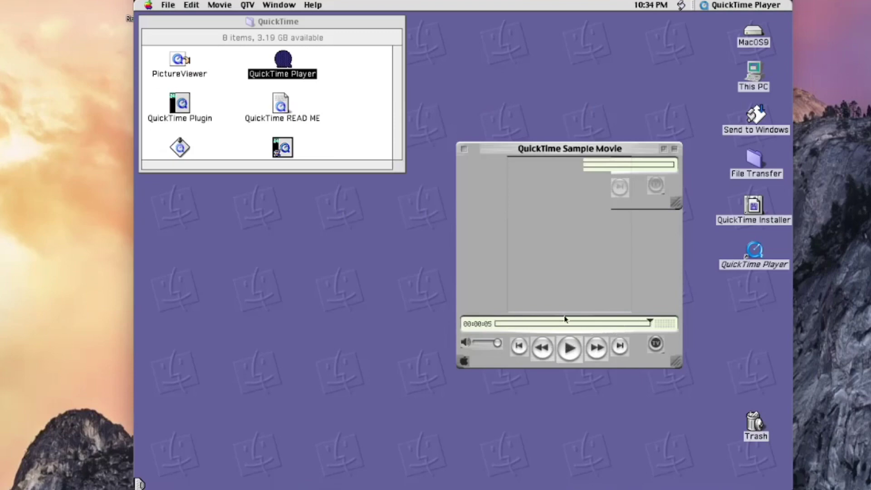
click(570, 347)
click(464, 150)
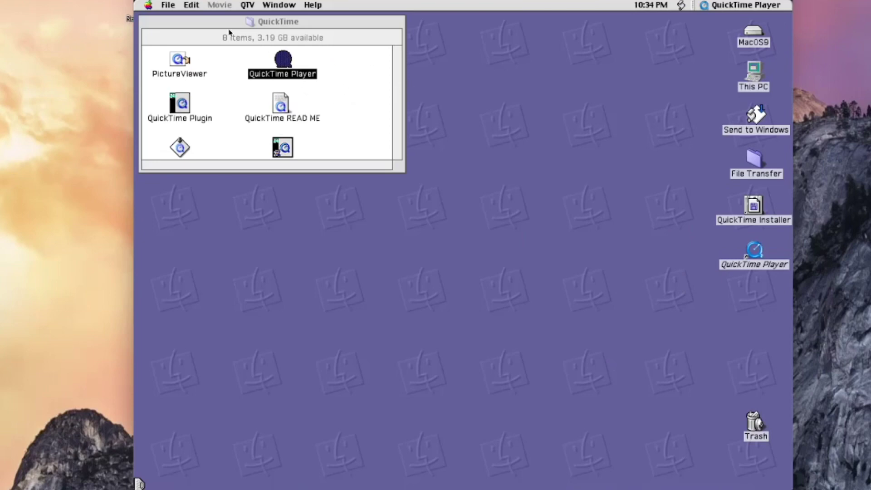
click(174, 7)
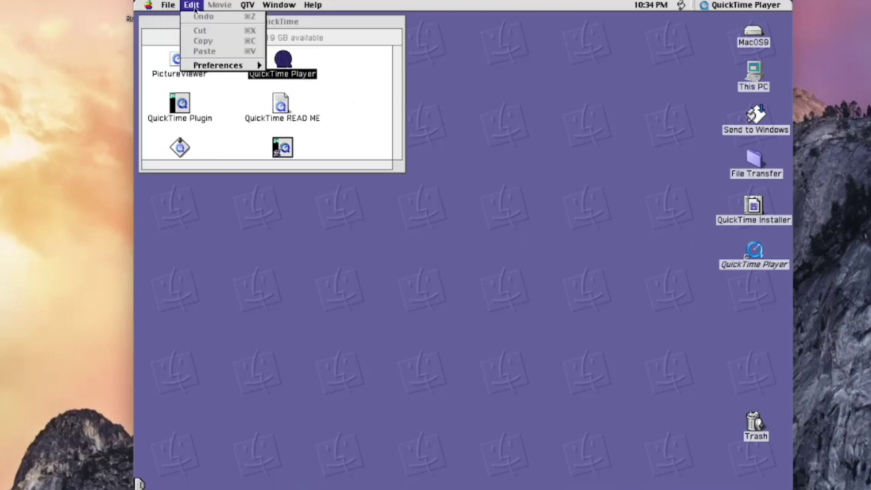
mouse_move(313, 6)
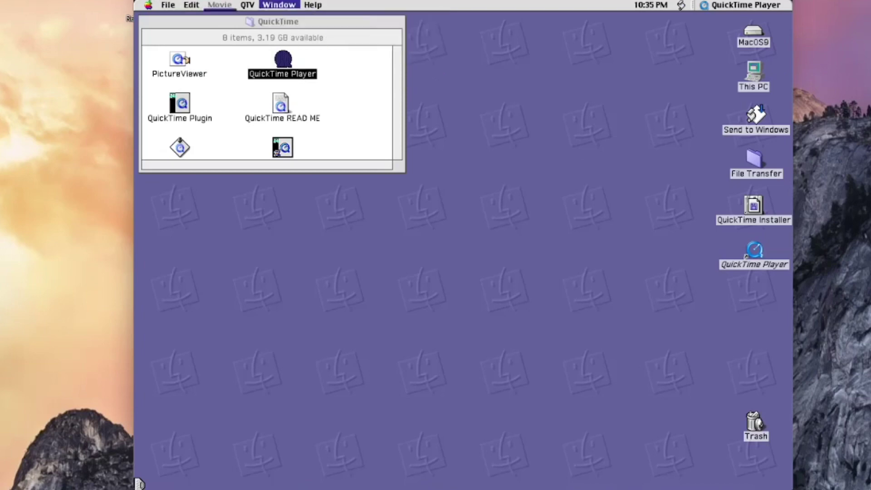
mouse_move(168, 6)
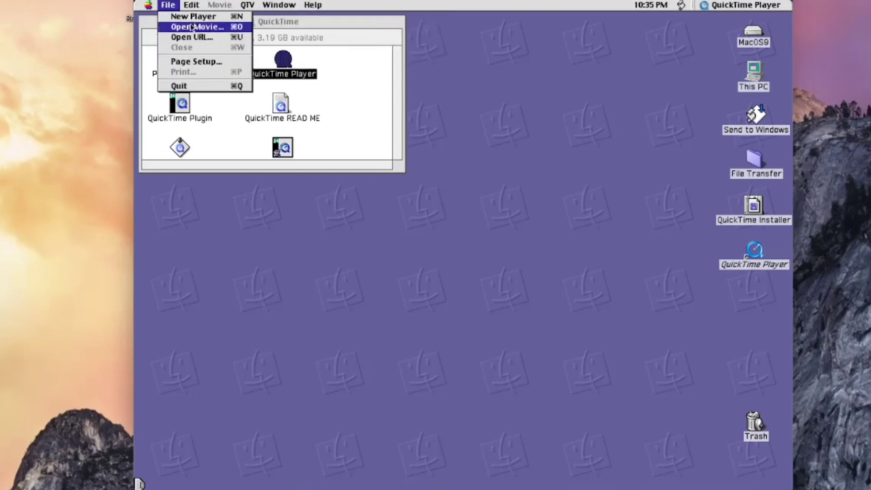
click(322, 42)
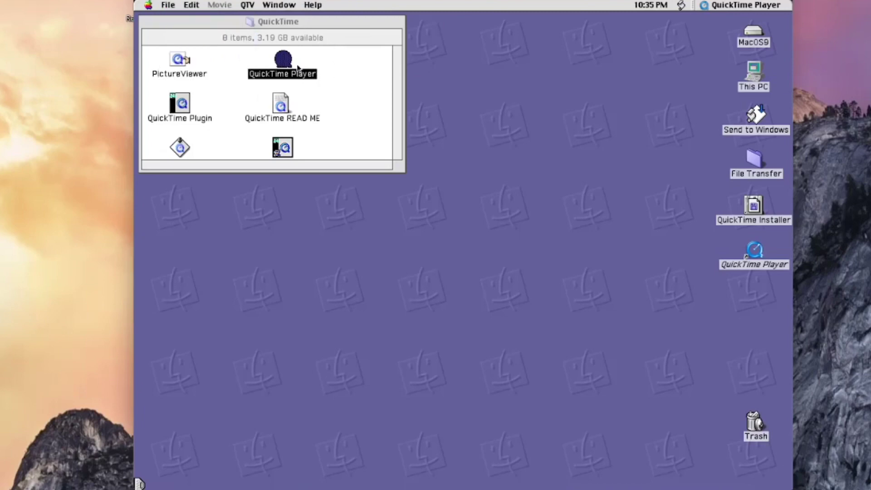
Open the QuickTime READ ME document for a look, and close both it and the QuickTime folder window
click(280, 96)
double_click(280, 103)
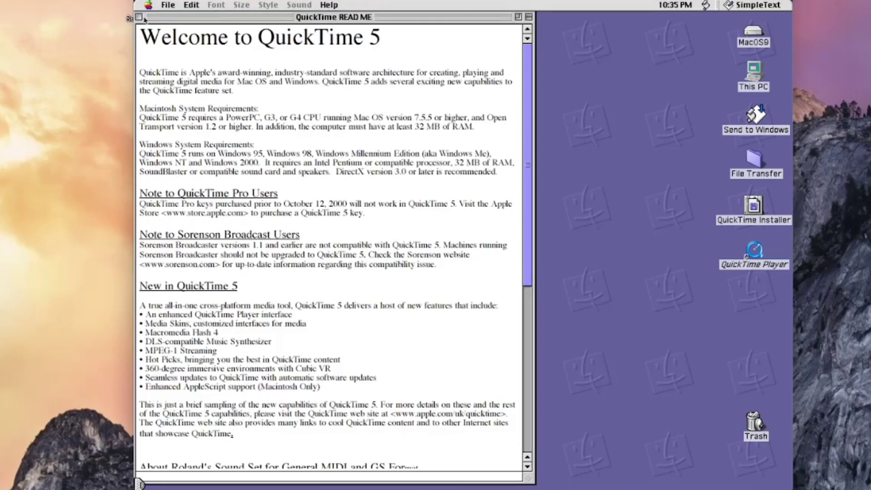
click(139, 17)
click(144, 21)
click(145, 22)
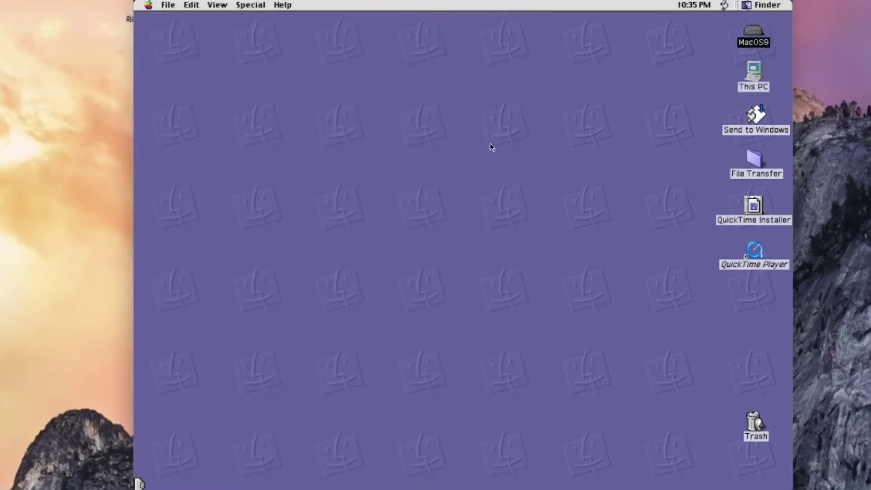
Move the QuickTime Installer disk to the Trash to eject it, and place the QuickTime Player alias directly below File Transfer
click(752, 206)
drag(732, 208, 756, 427)
click(755, 250)
drag(755, 219, 755, 203)
click(602, 245)
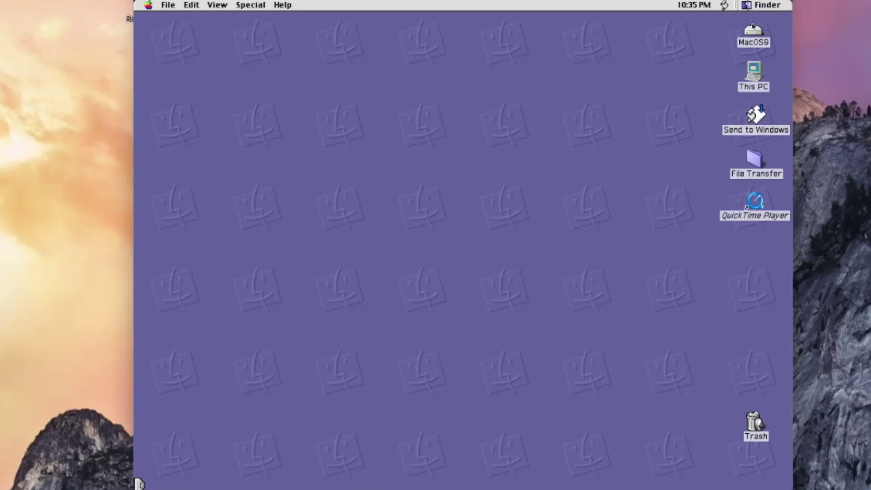
Shut down the Mac OS 9 machine
key(XF86PowerOff)
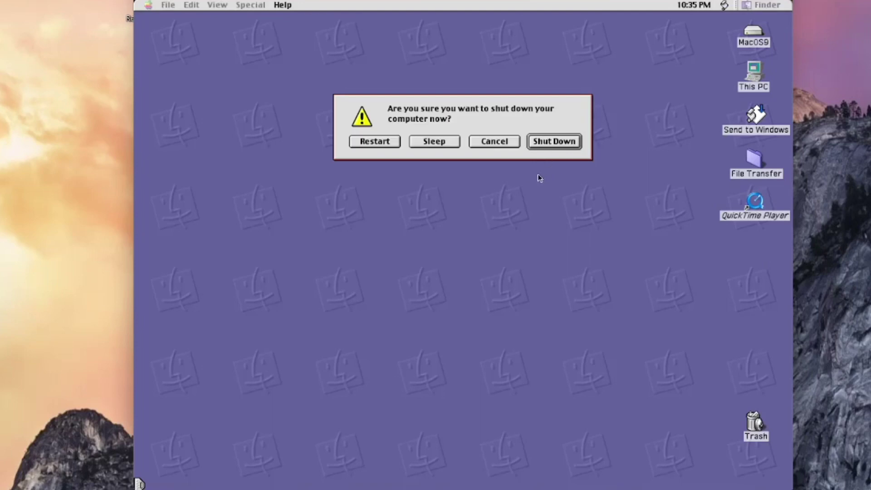
click(561, 144)
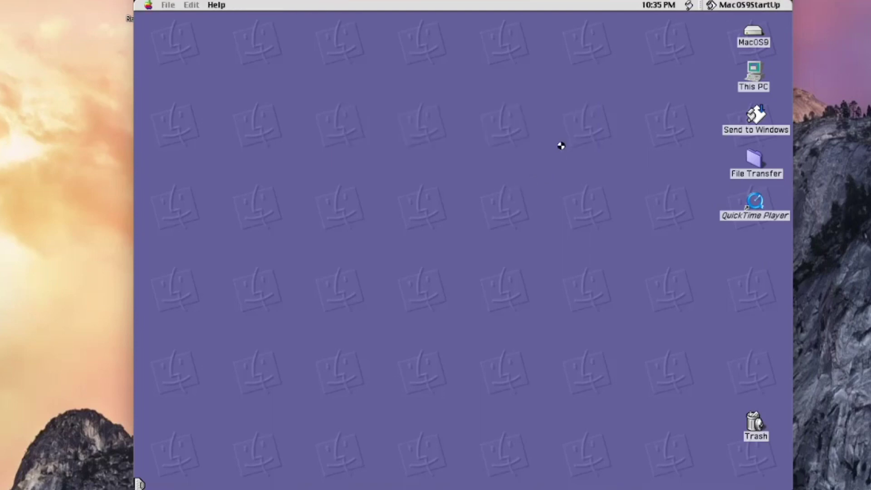